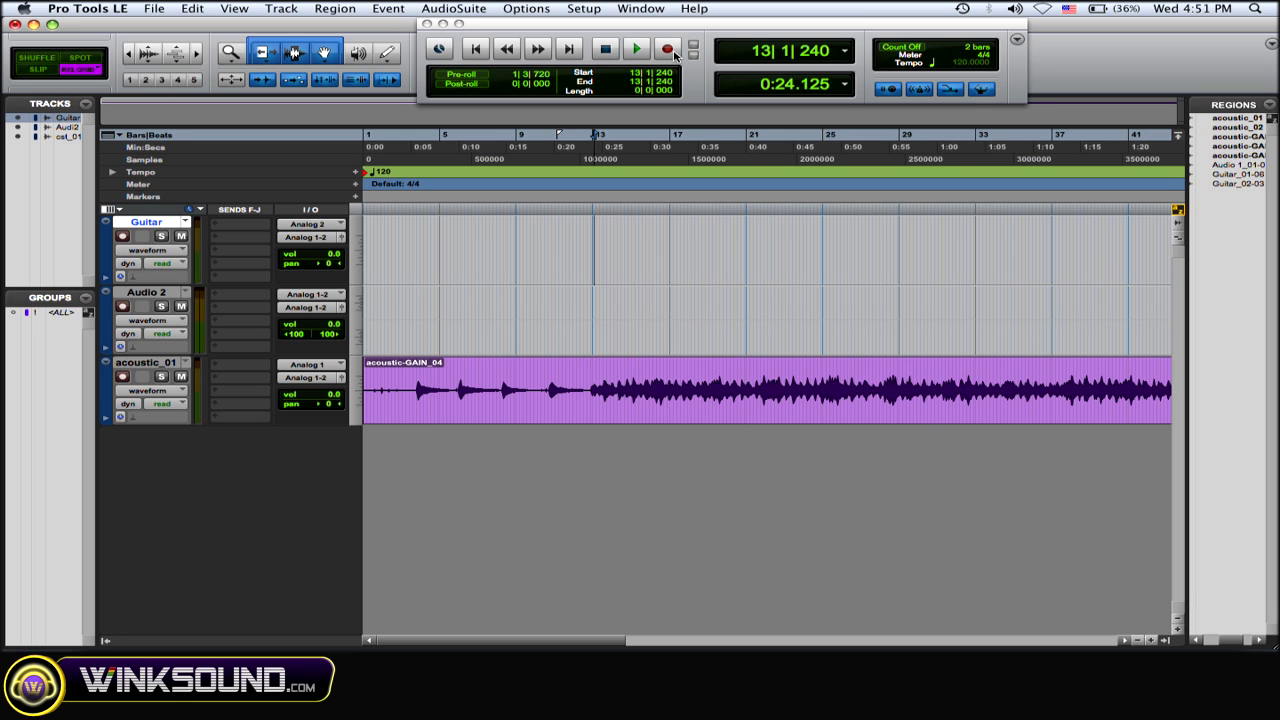
Switch the transport Record button to Loop Record and confirm Loop Record is ticked under Options.
left_click(674, 55, "ctrl")
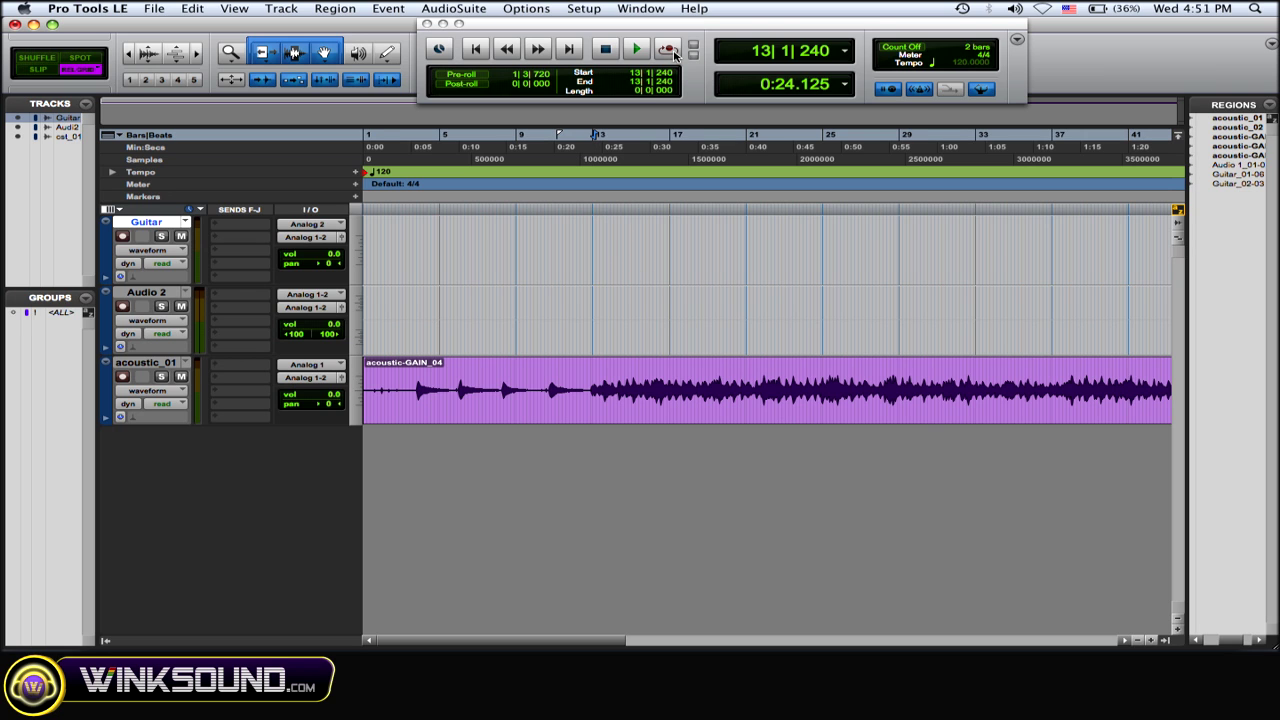
left_click(524, 14)
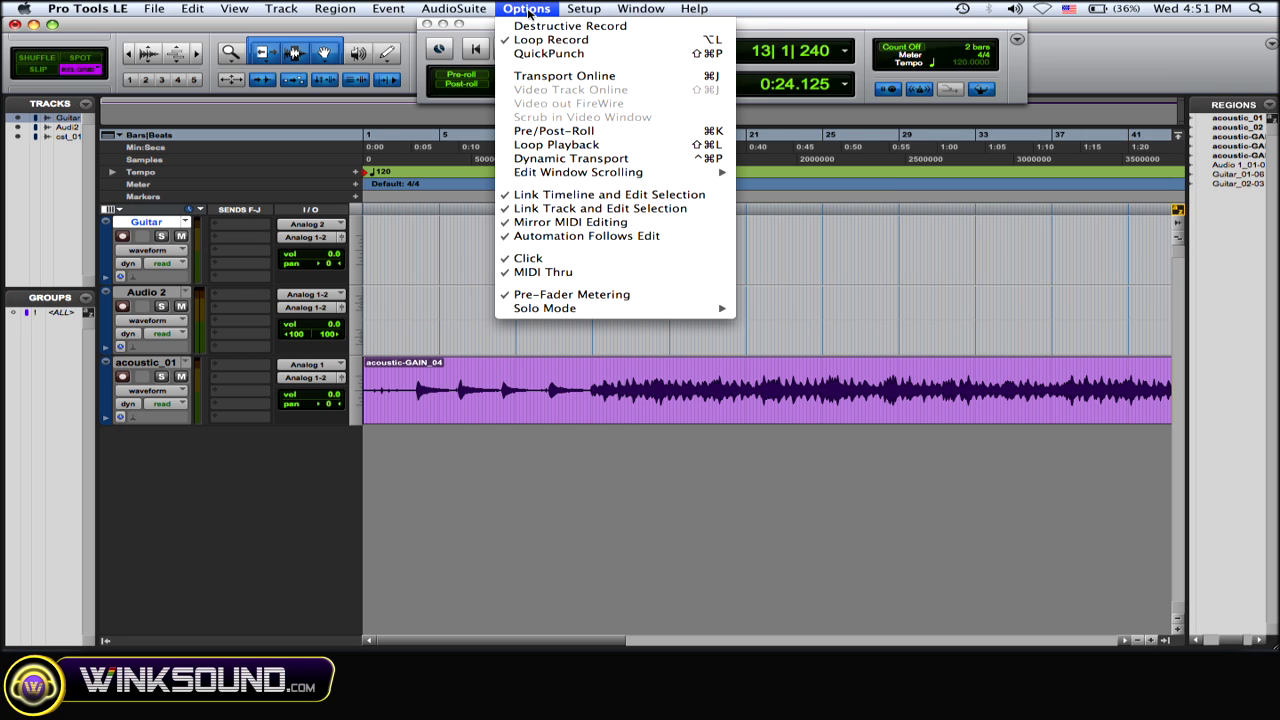
left_click(835, 27)
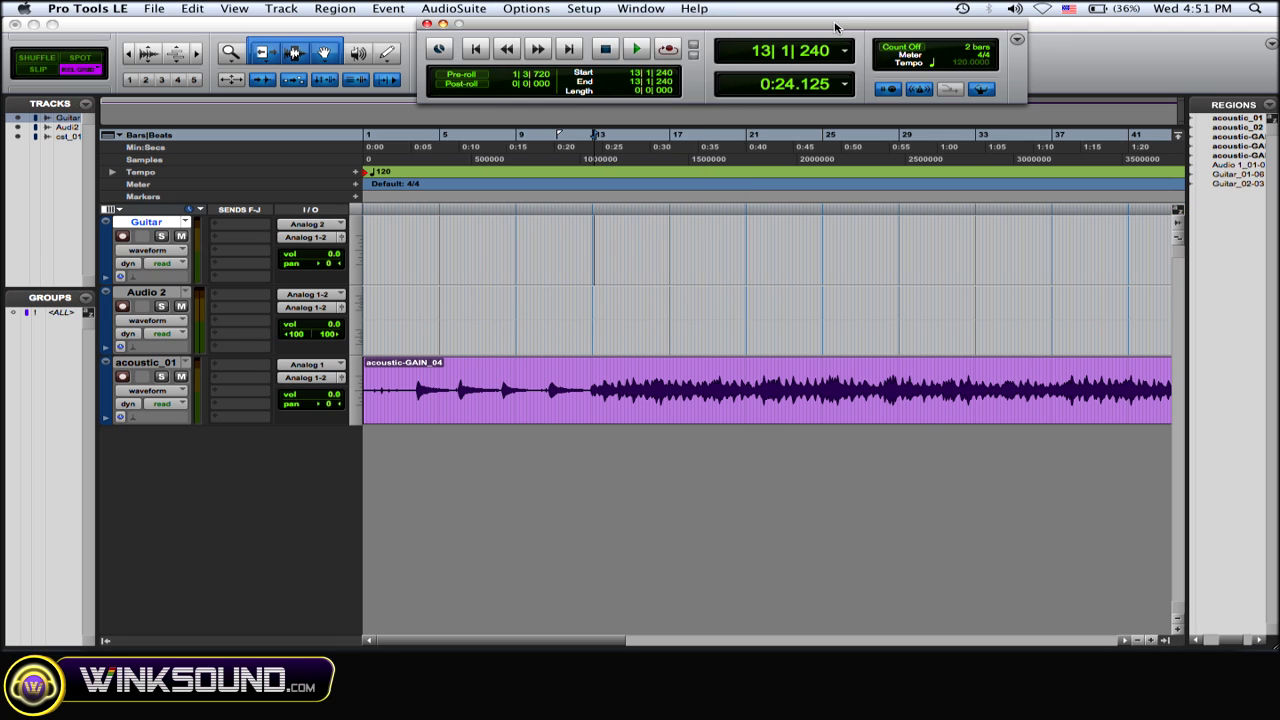
left_click(585, 9)
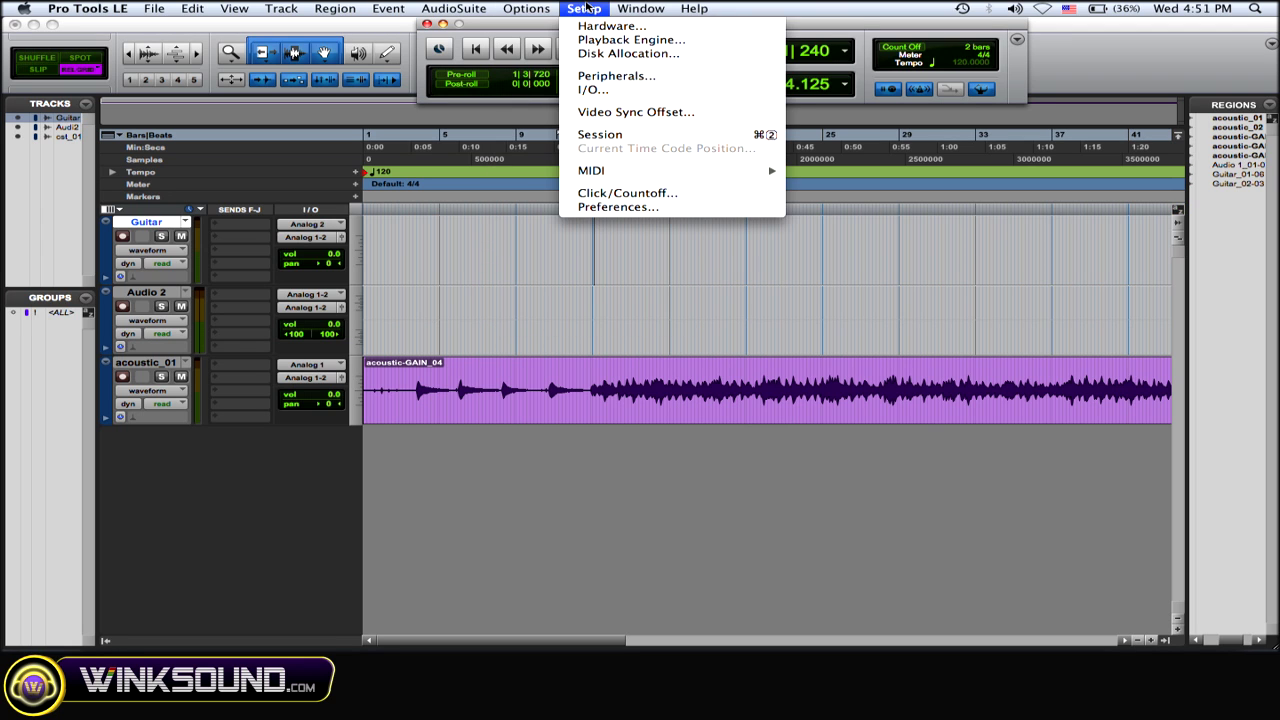
left_click(648, 206)
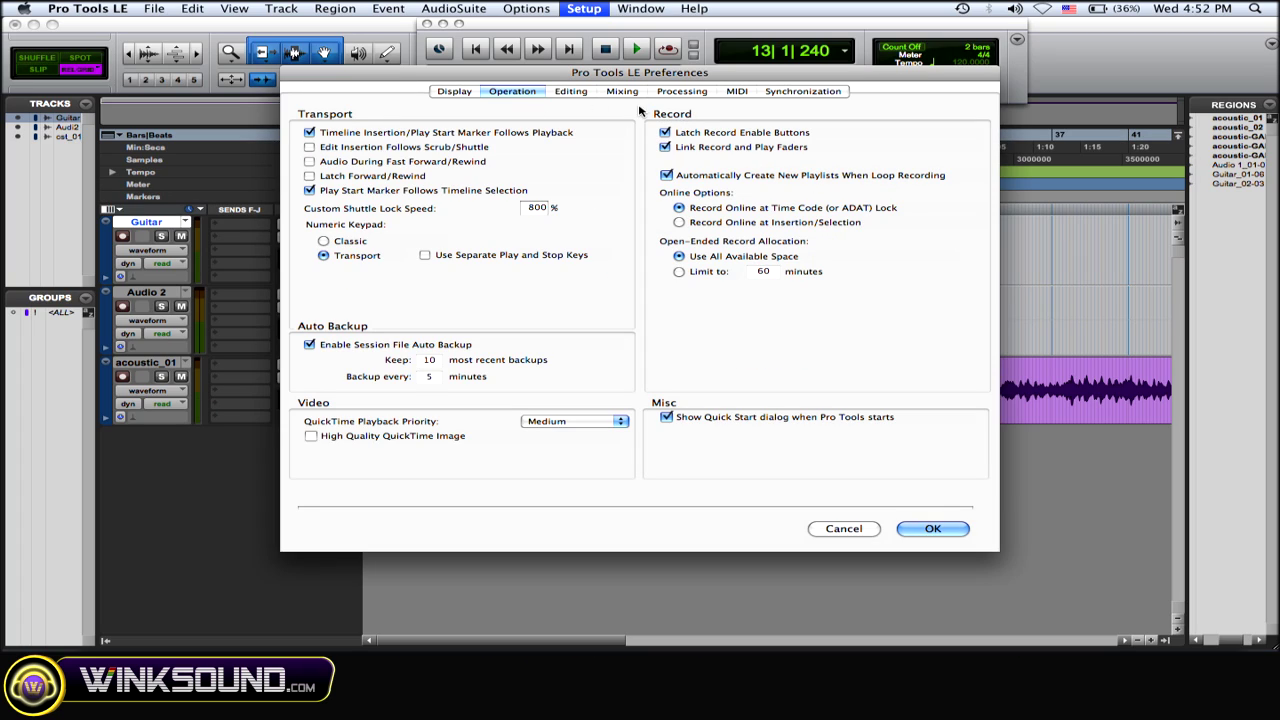
left_click(571, 93)
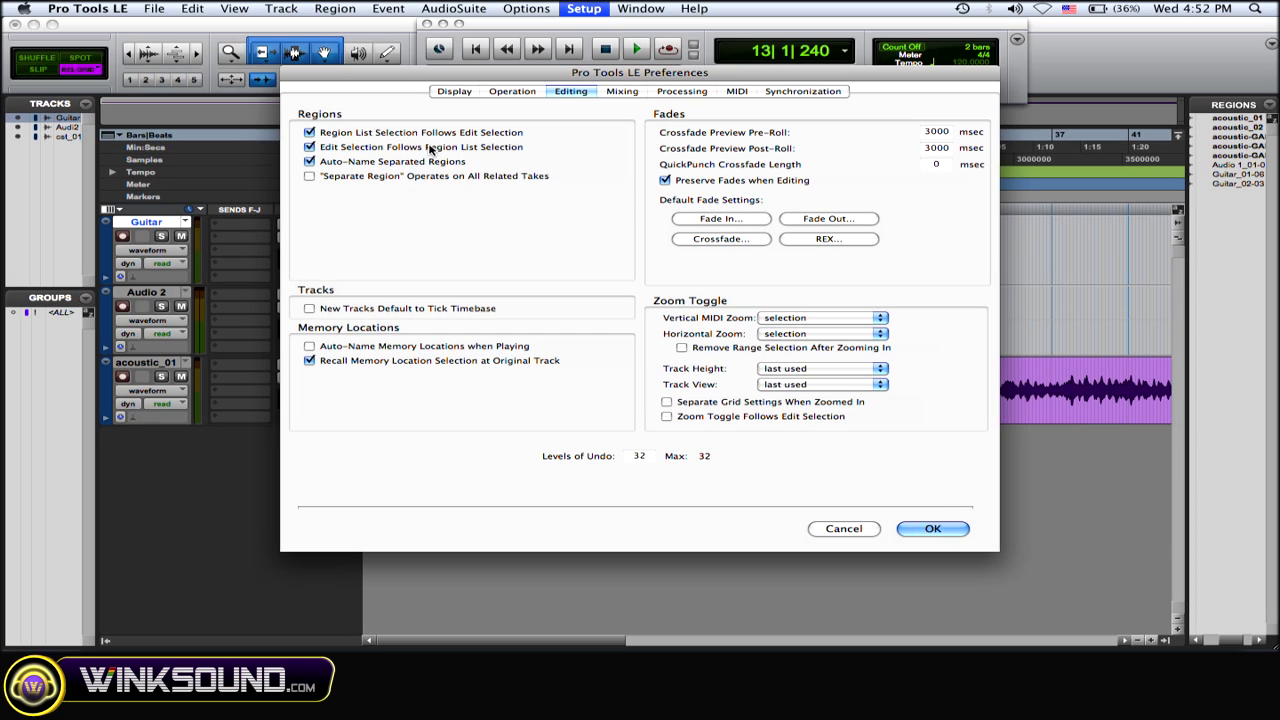
left_click(915, 530)
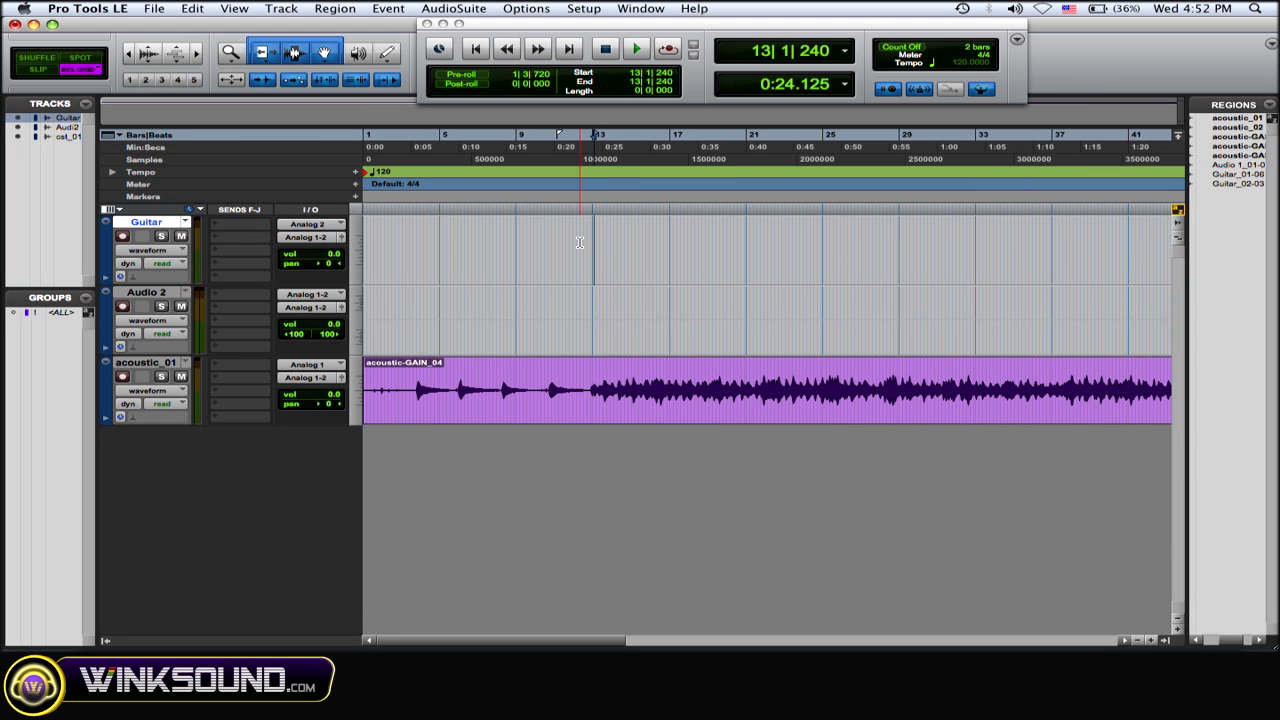
Select bars 13 to 21 on the Guitar track and enable a 2-bar pre-roll.
left_click(591, 238)
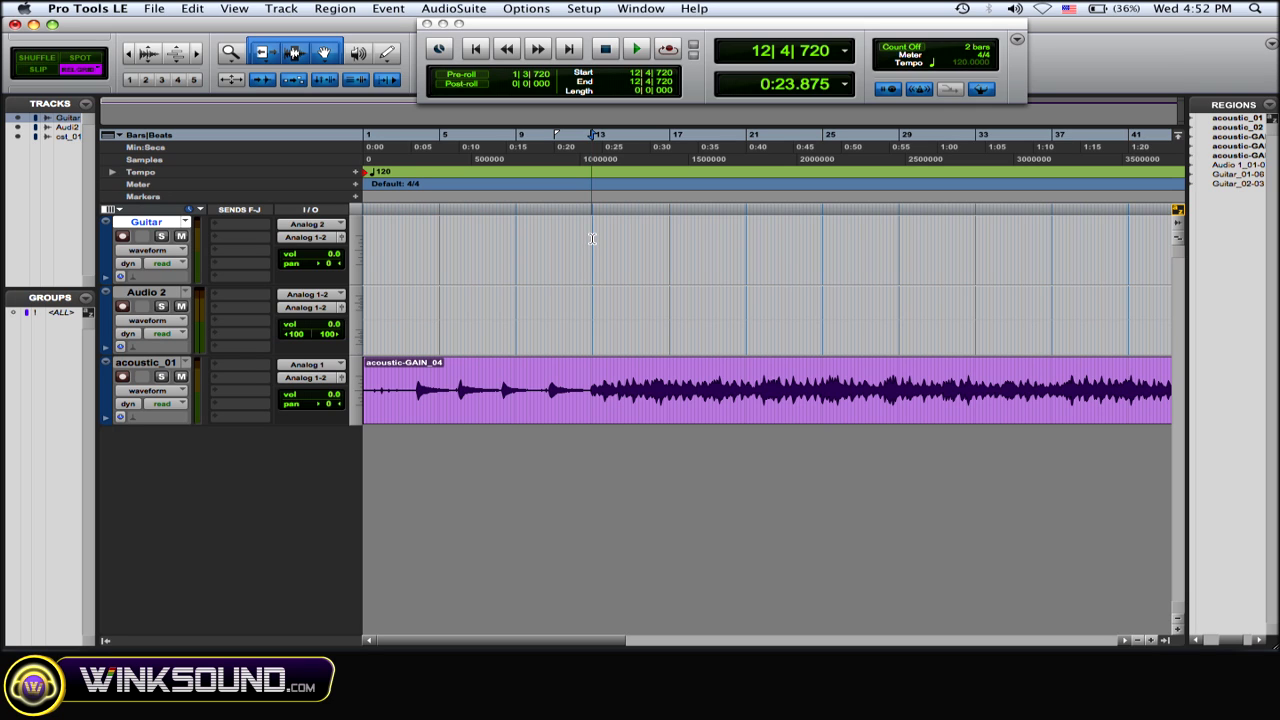
left_click_drag(592, 238, 746, 238)
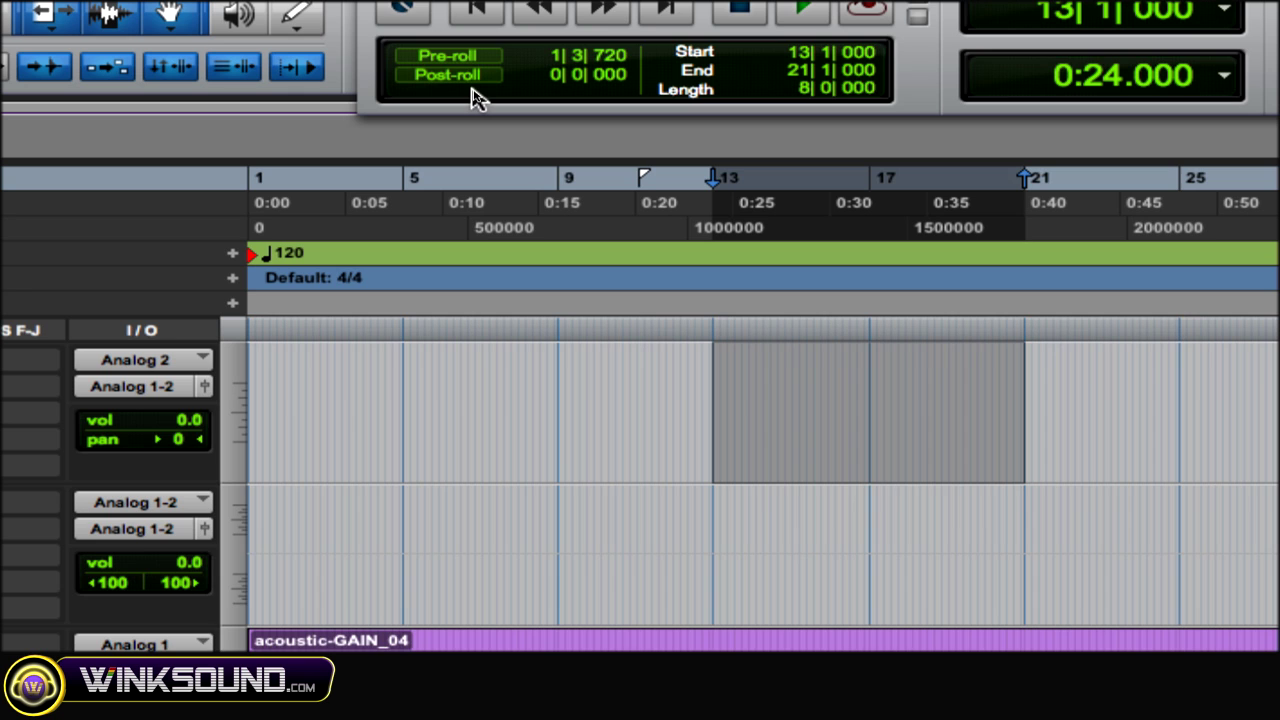
left_click(462, 75)
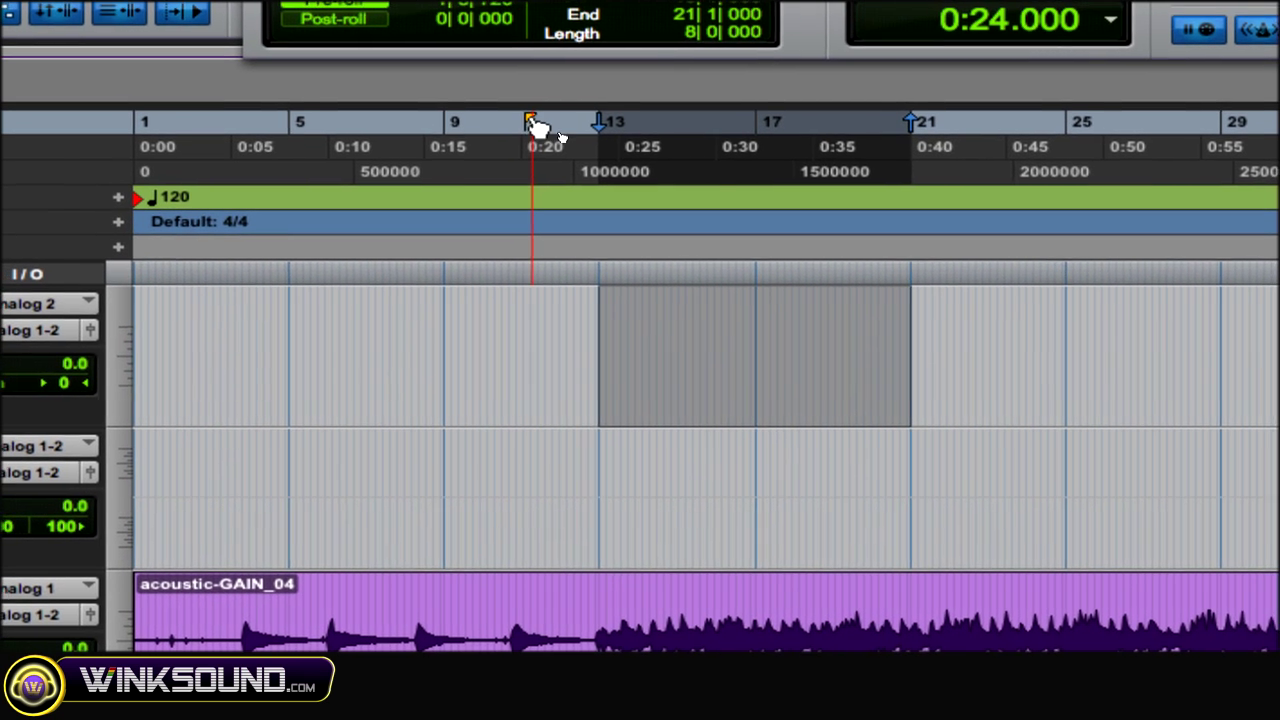
mouse_move(537, 125)
left_mouse_down()
mouse_move(523, 134)
mouse_move(535, 133)
left_mouse_up()
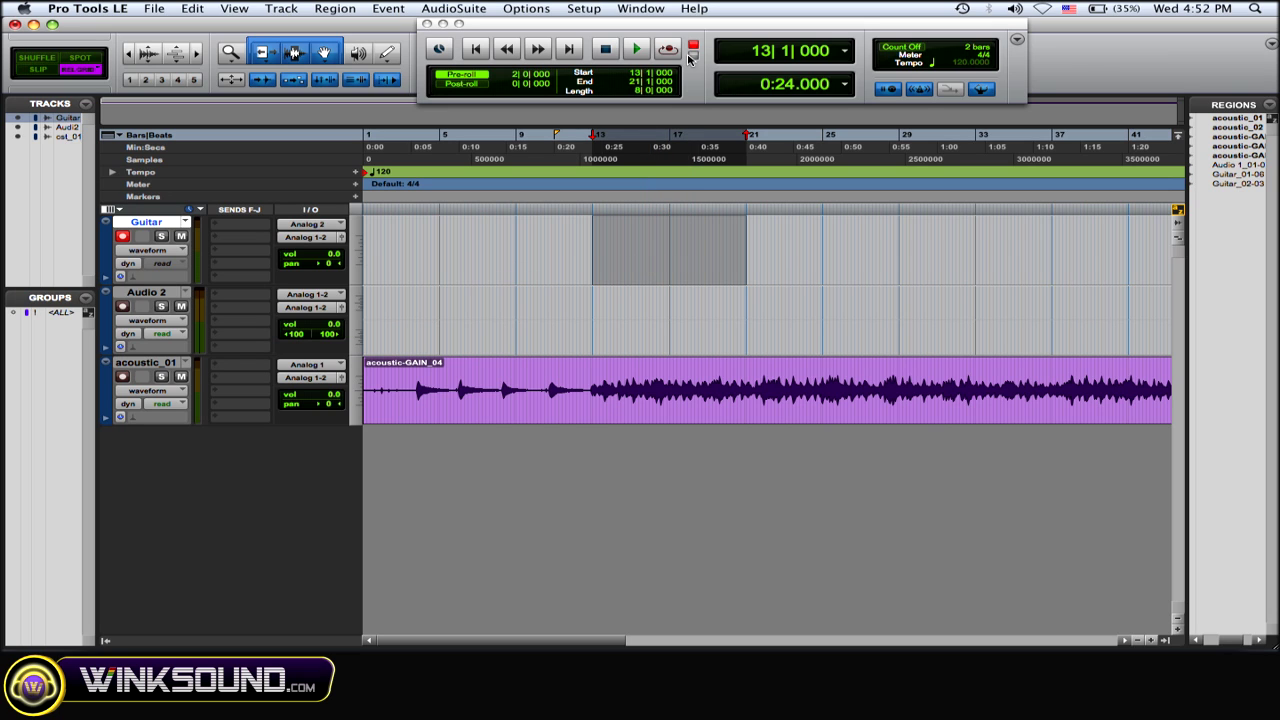
Record-arm the Guitar track and transport, then loop record guitar takes over bars 13–21.
key("shift+r")
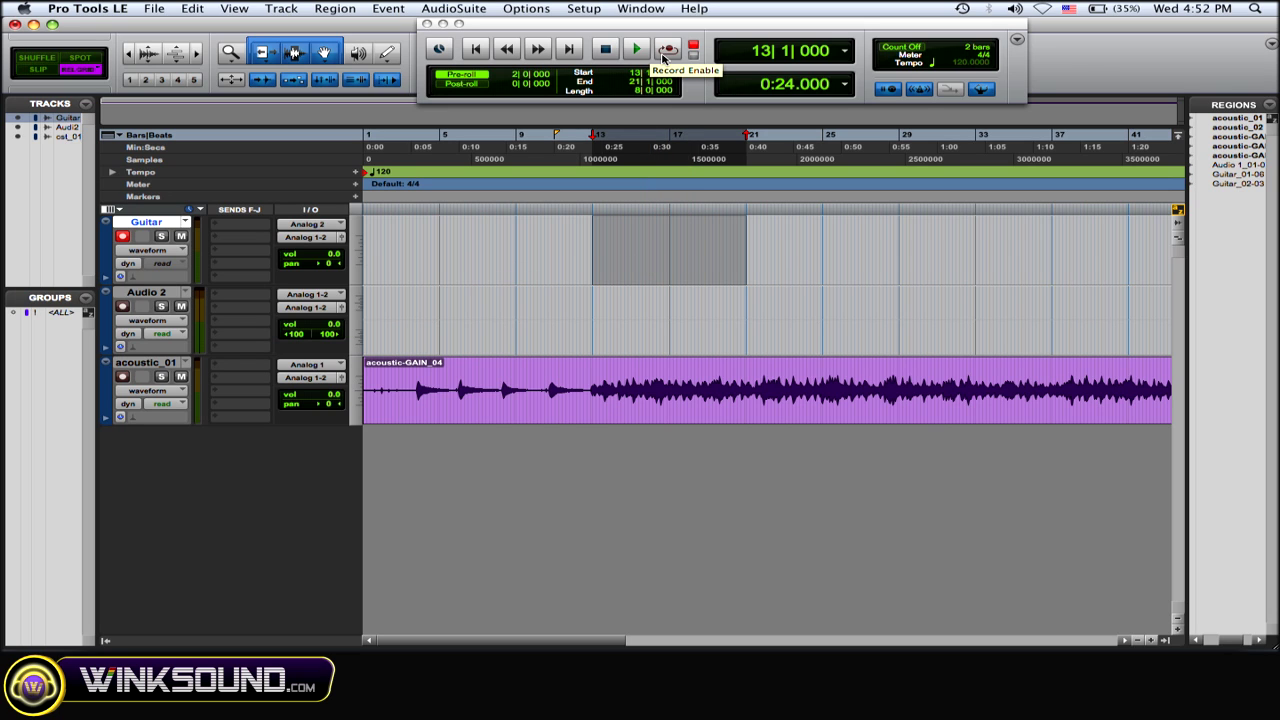
left_click(665, 50)
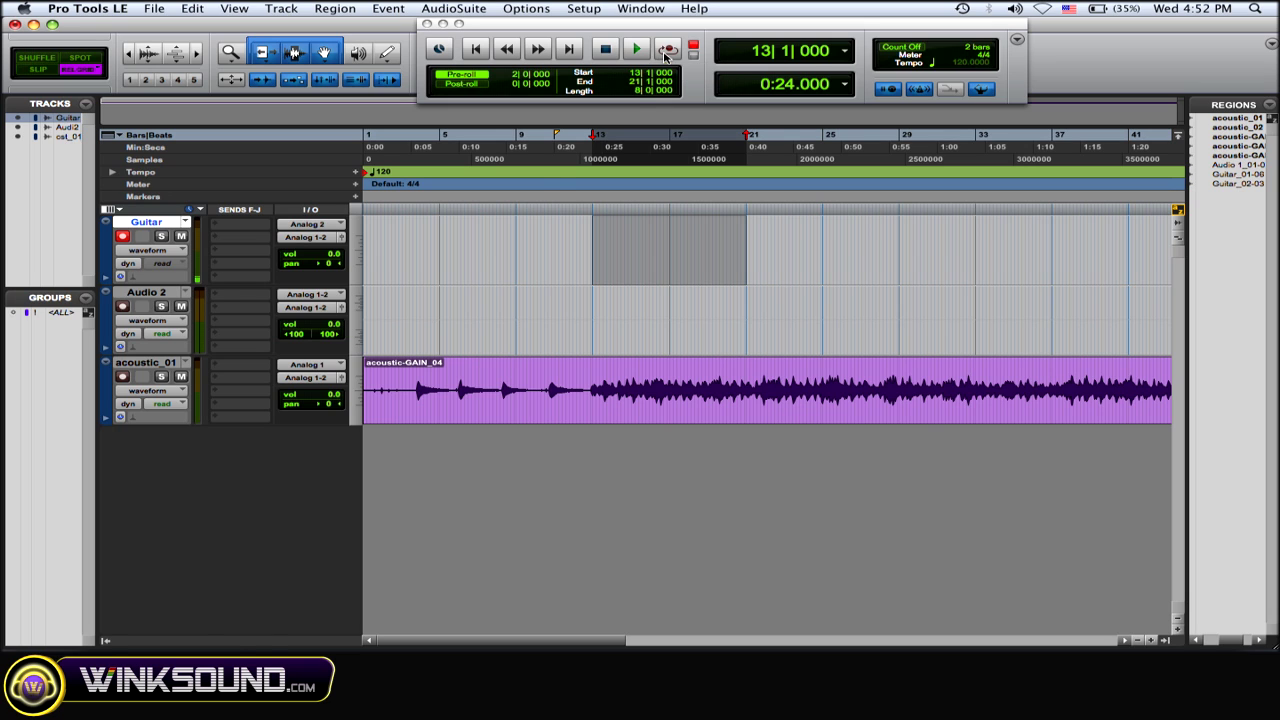
key("space")
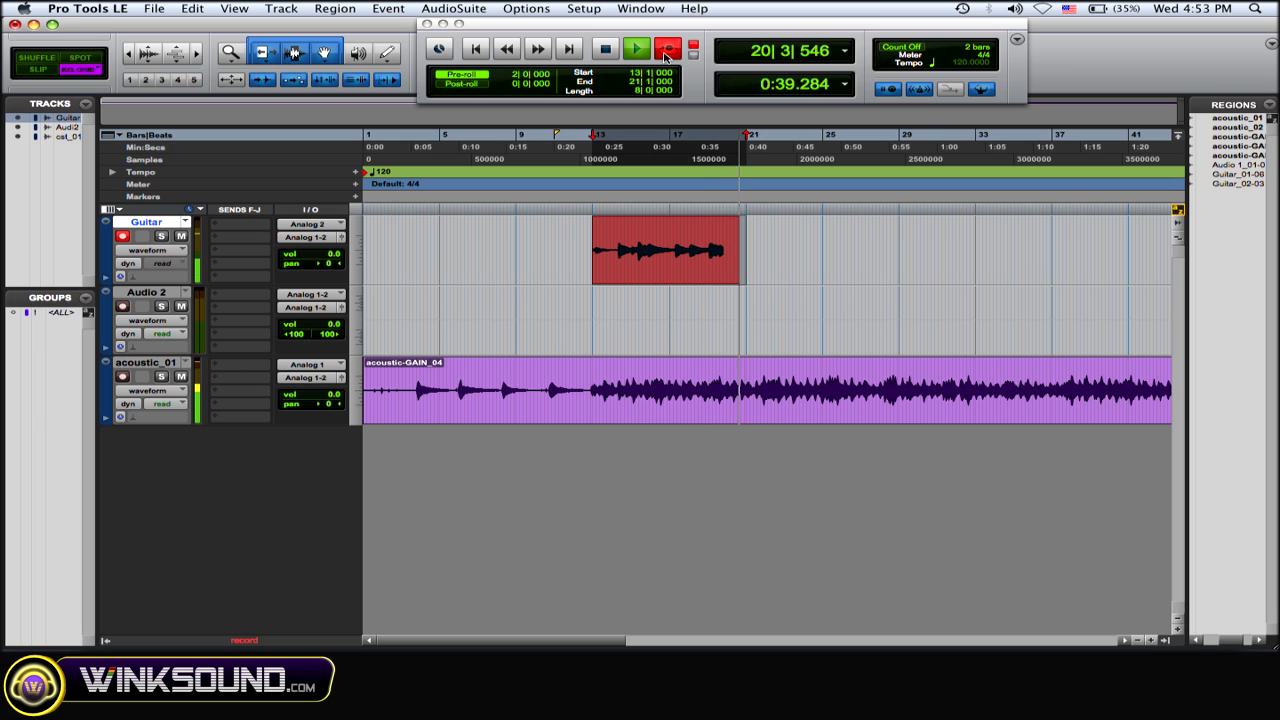
key("space")
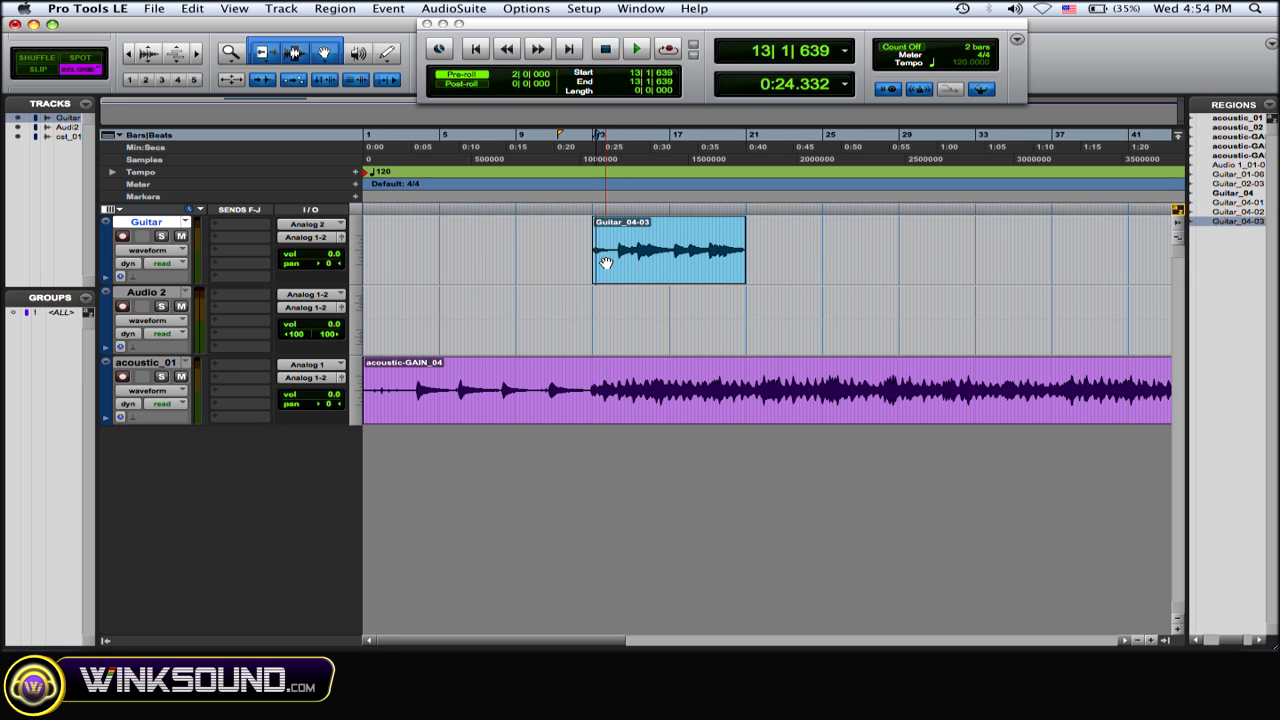
Swap the Guitar_04-03 region for alternate take Guitar_04-02 from its Matches list.
key("super+bracketright")
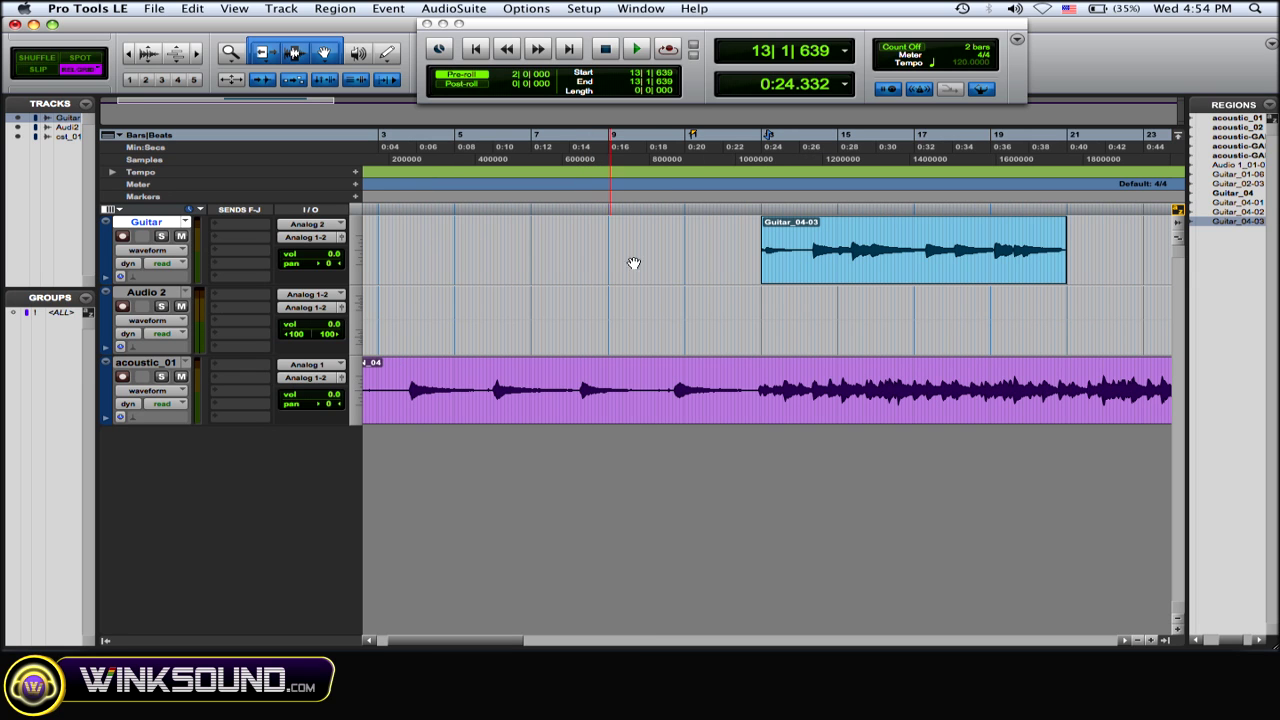
scroll(713, 264, "right", 5)
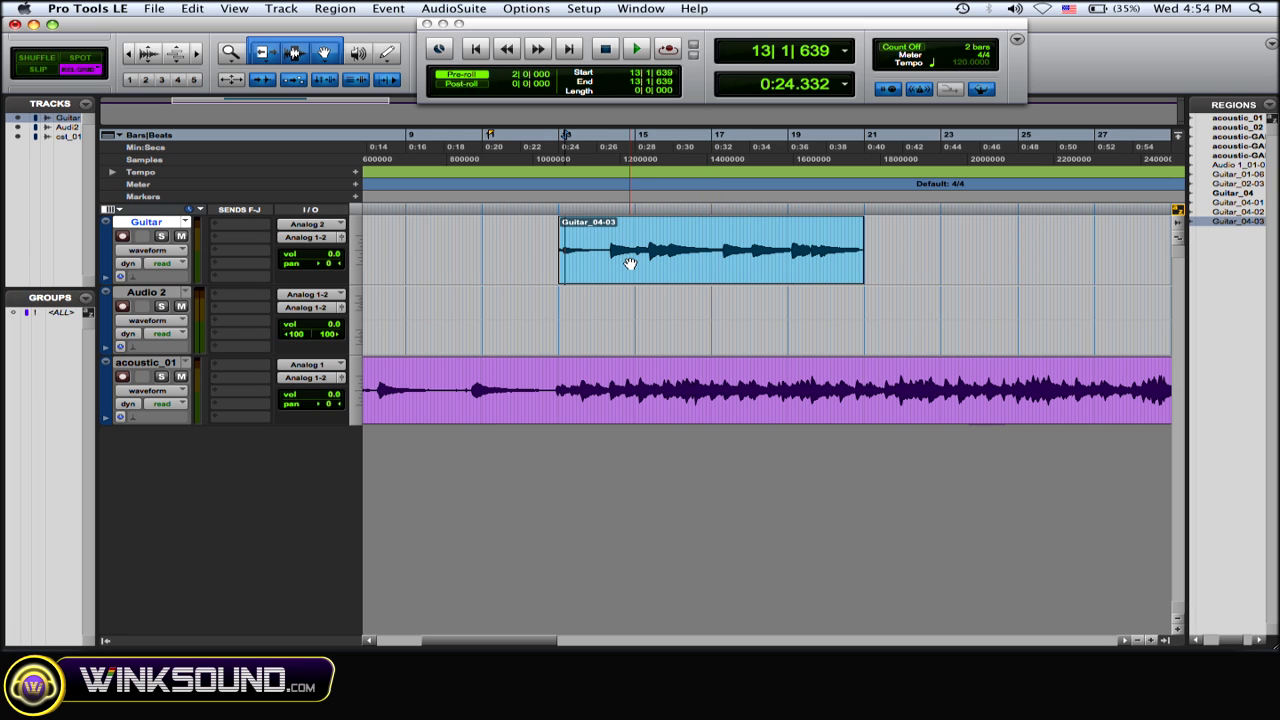
right_click(630, 263)
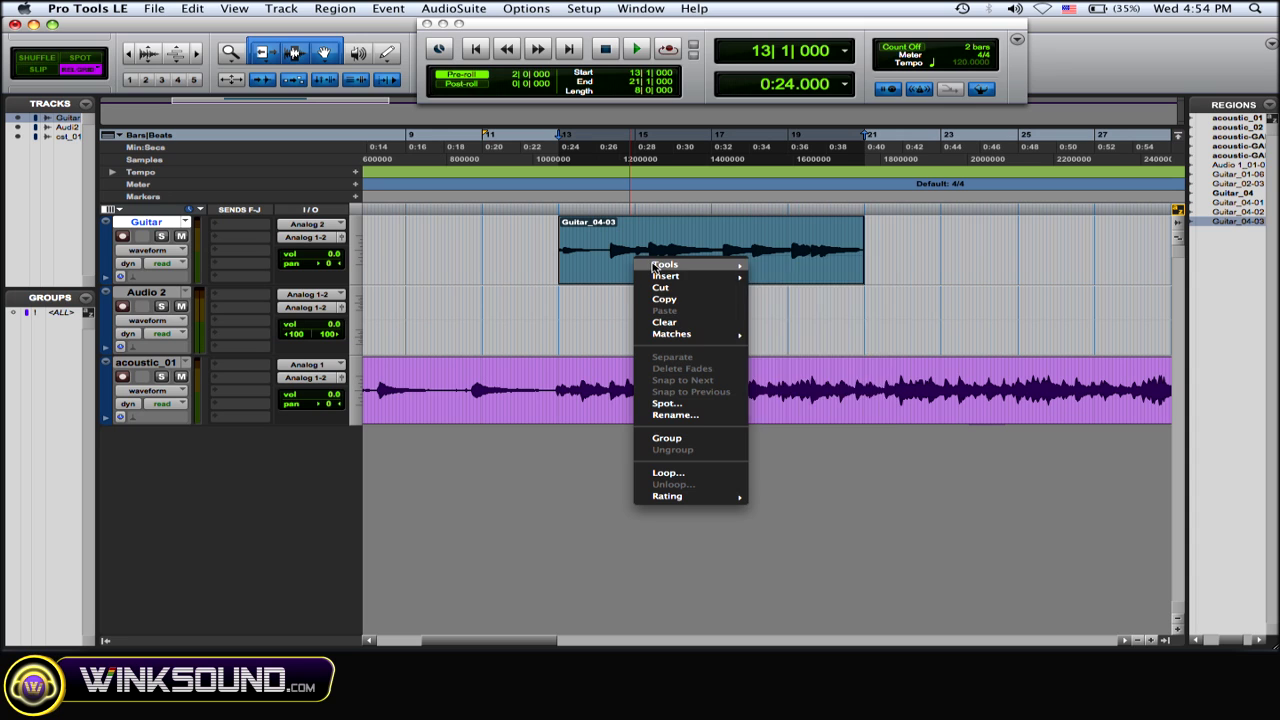
mouse_move(709, 341)
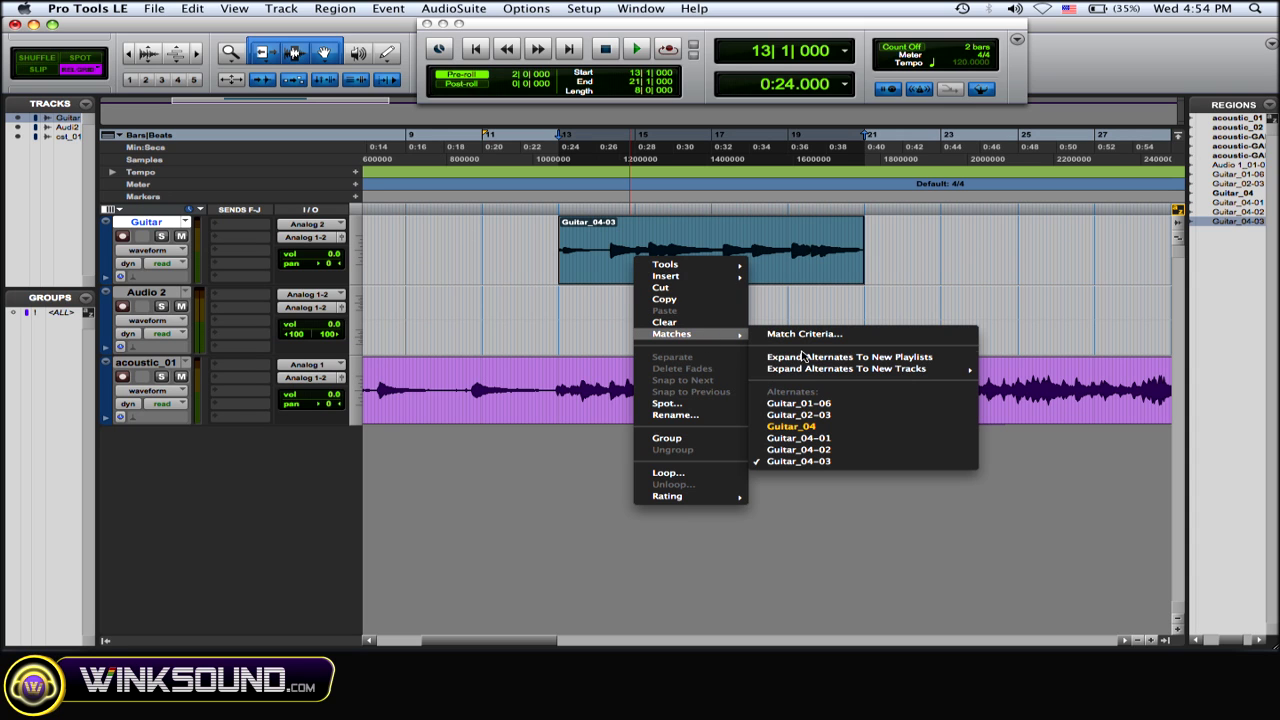
left_click(838, 449)
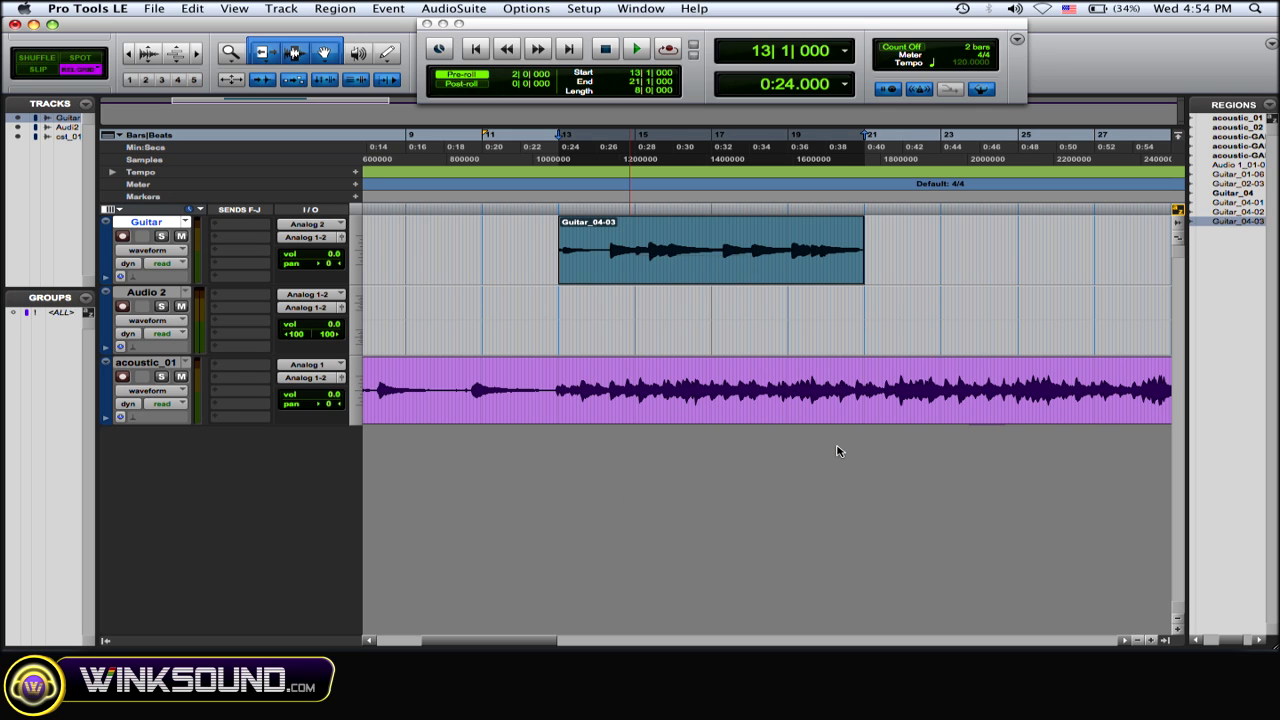
left_click(631, 302)
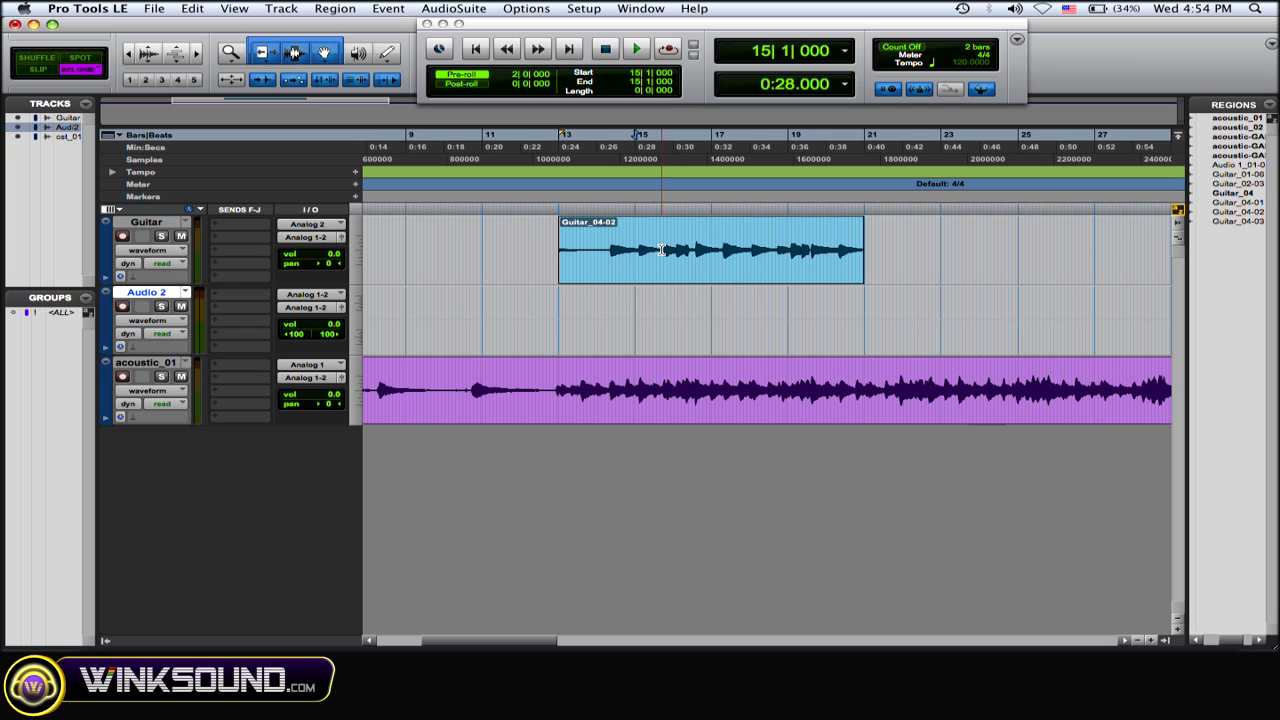
Separate the take at 15|3|720 and replace the Guitar_04-05 half with alternate Guitar_04-01.
left_click(661, 250)
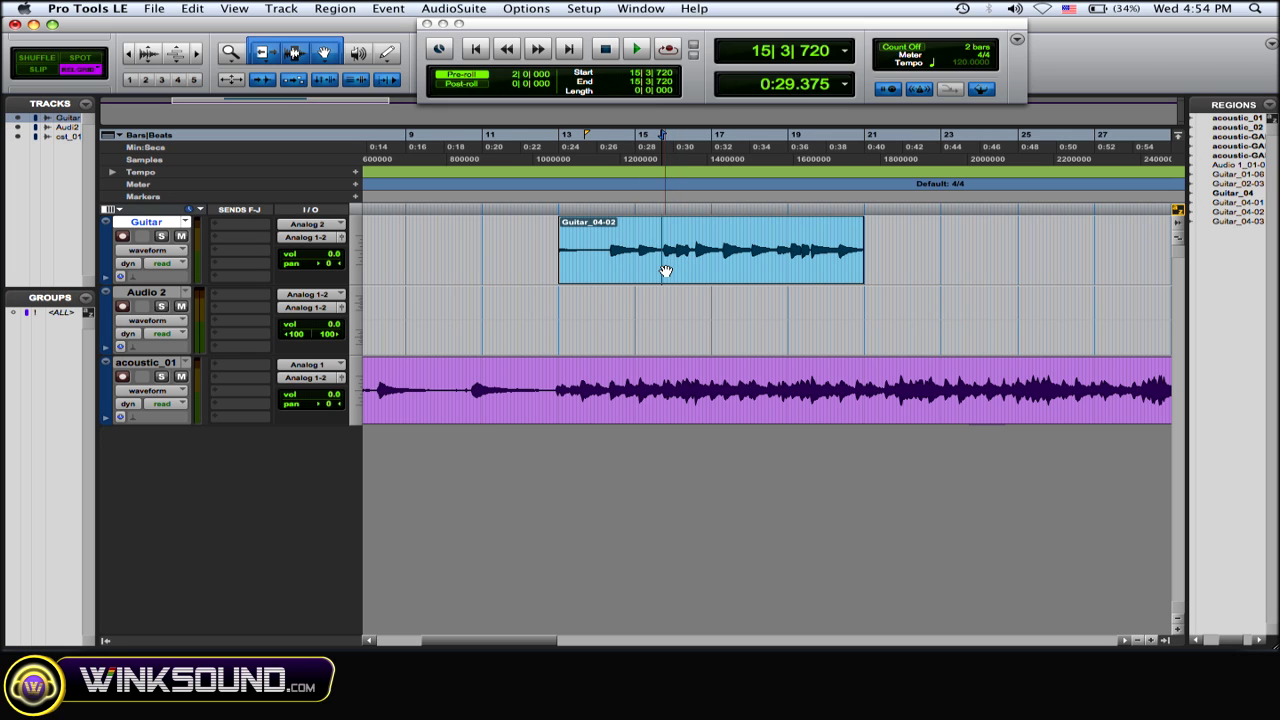
key("super+e")
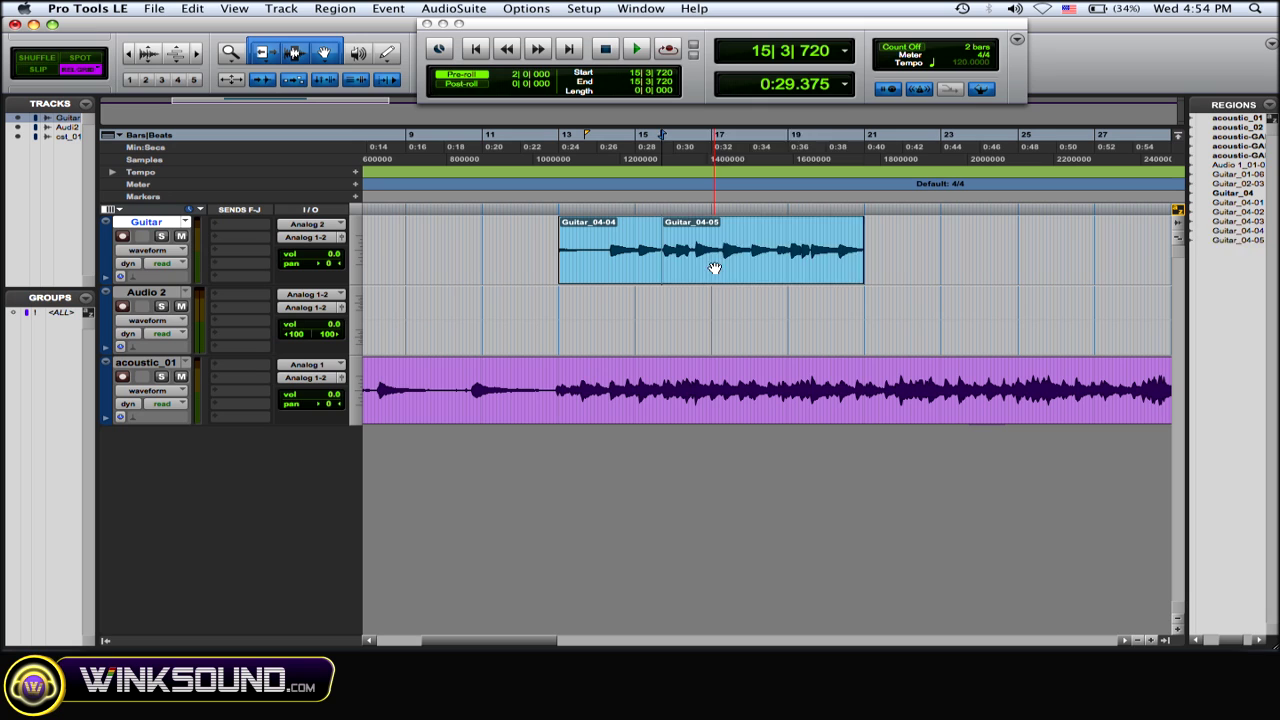
left_click(714, 268)
right_click(714, 268)
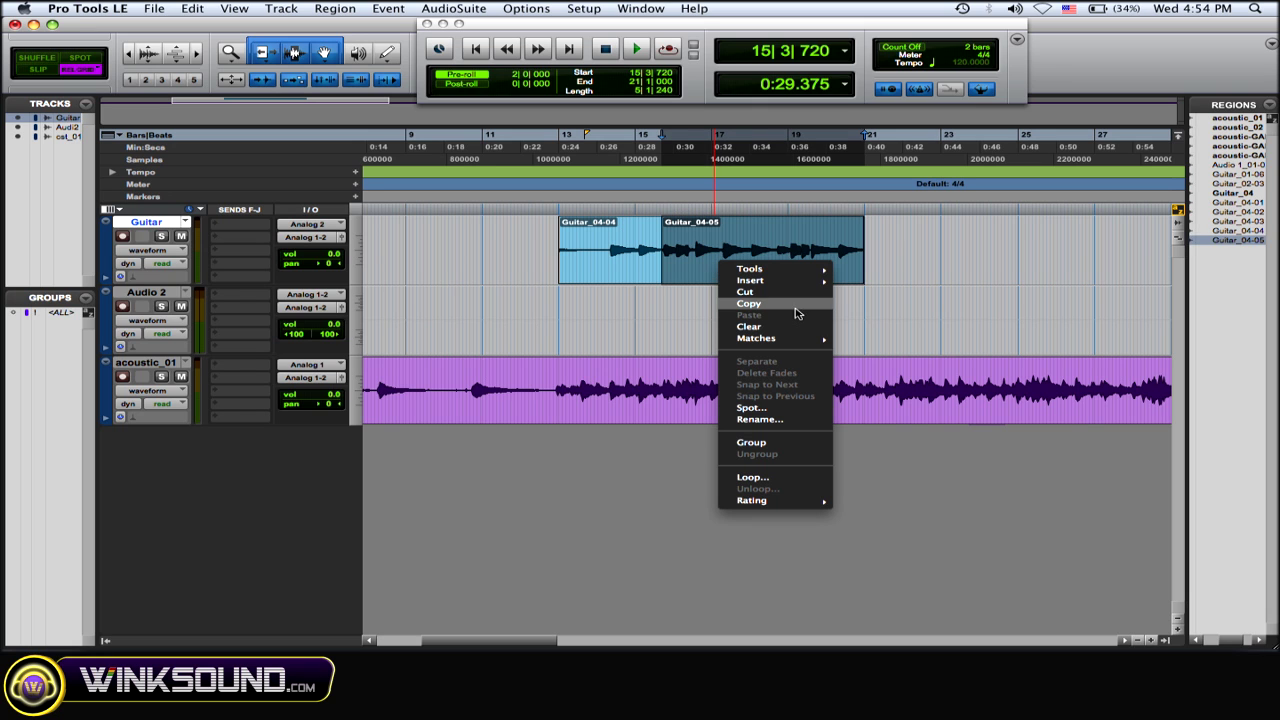
mouse_move(786, 340)
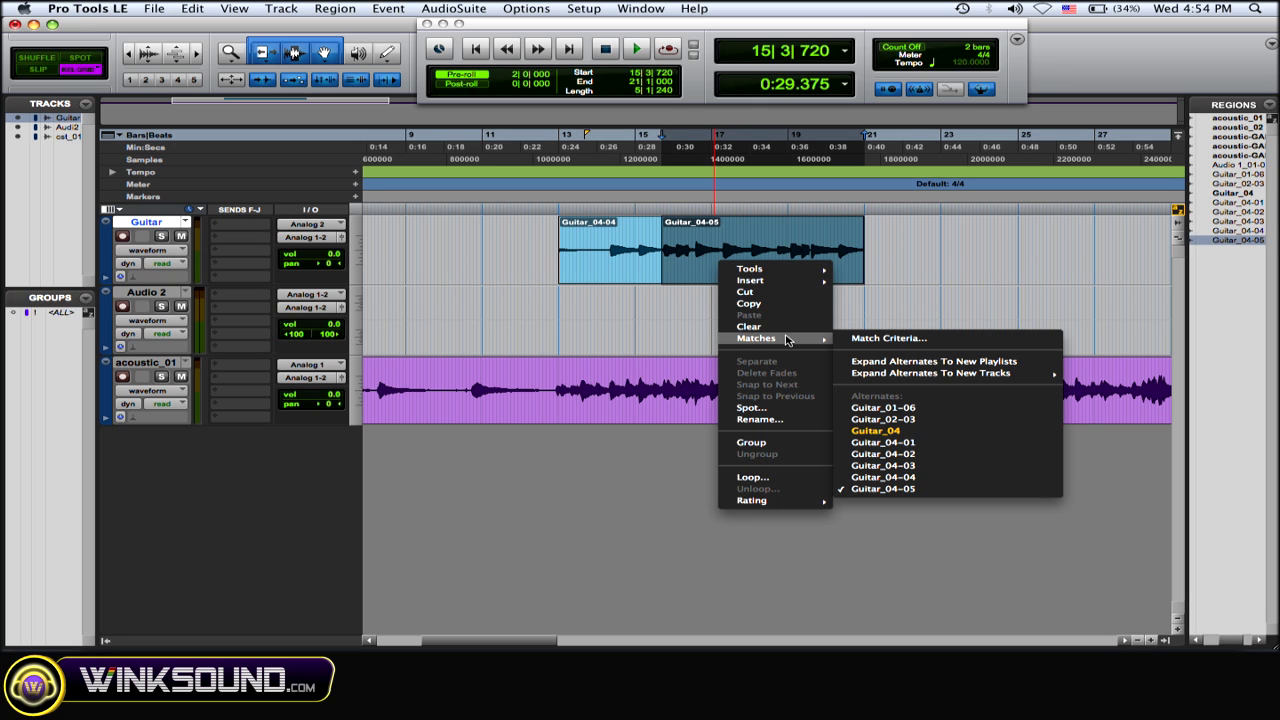
left_click(914, 443)
left_click(838, 329)
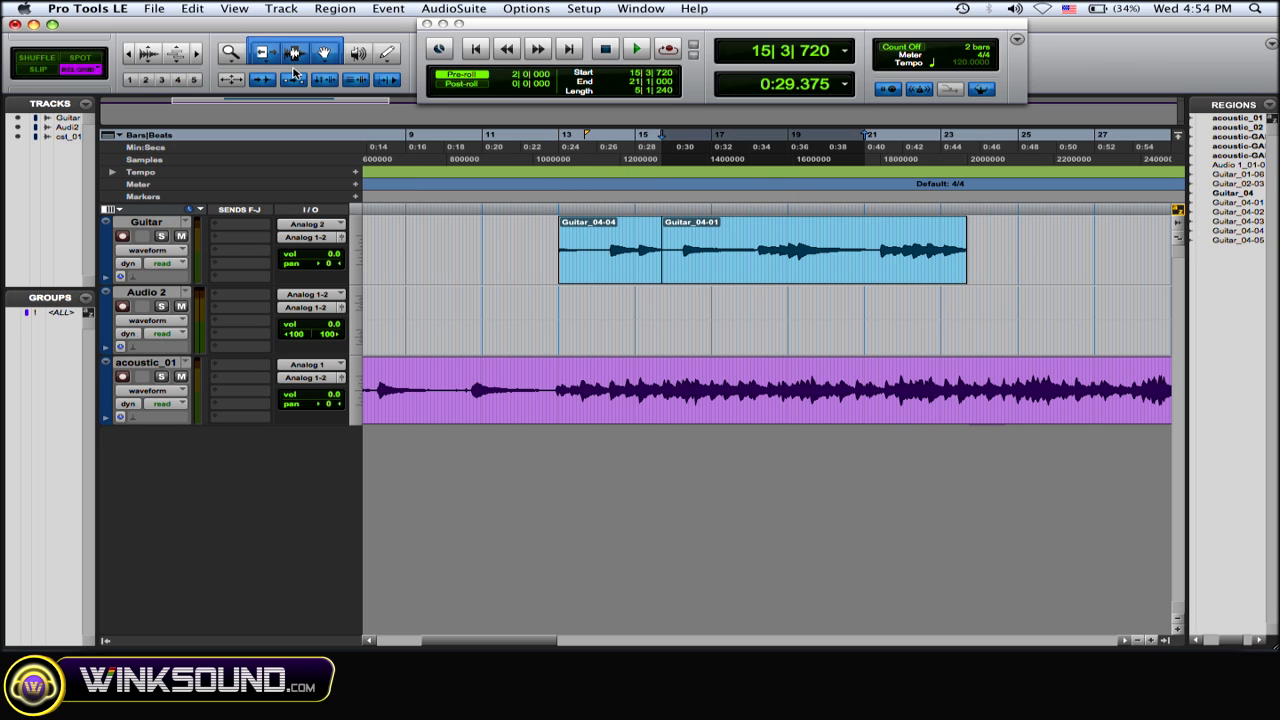
Undo twice to remove the Guitar_04-01 swap and the split, restoring Guitar_04-02.
left_click(205, 8)
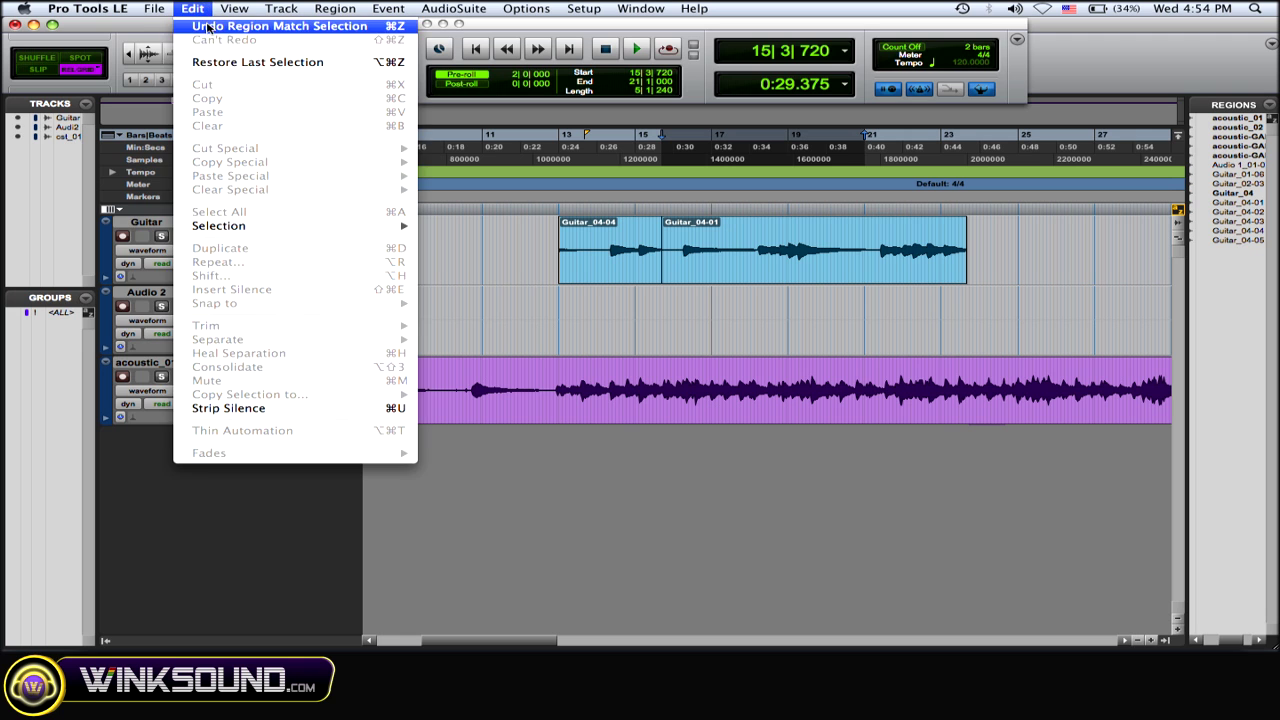
left_click(208, 27)
left_click(188, 8)
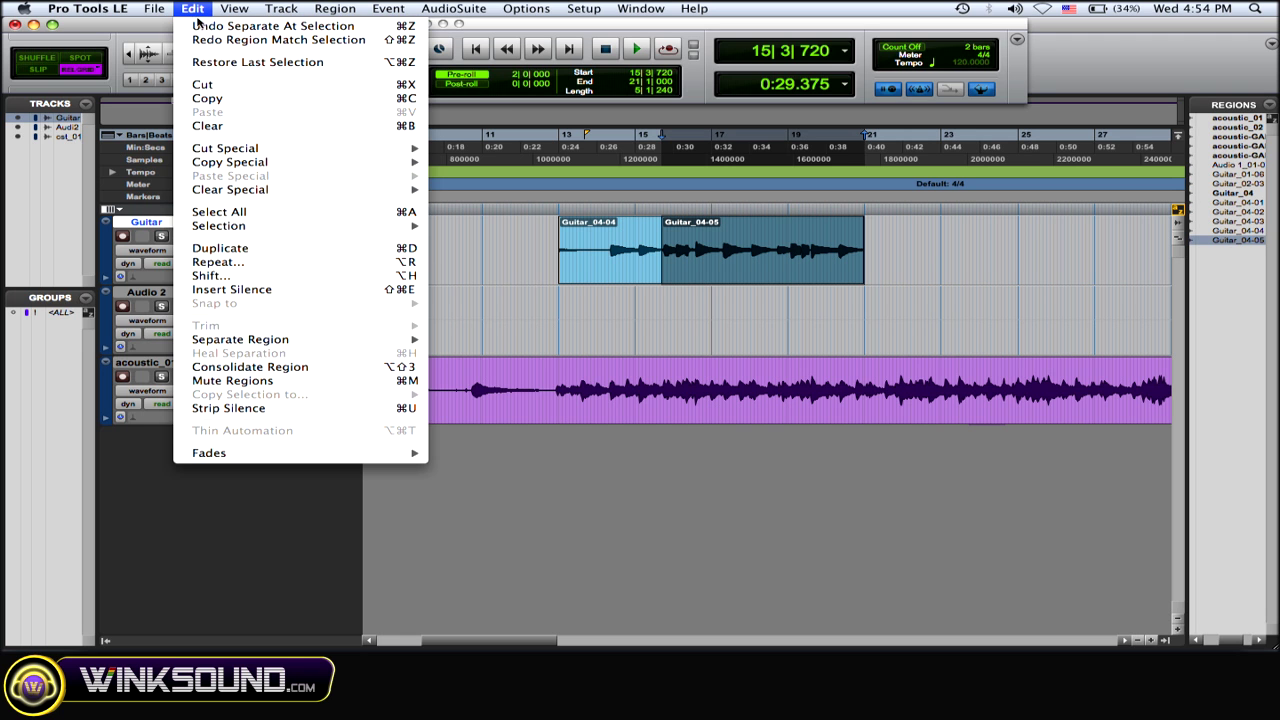
left_click(210, 23)
left_click(667, 307)
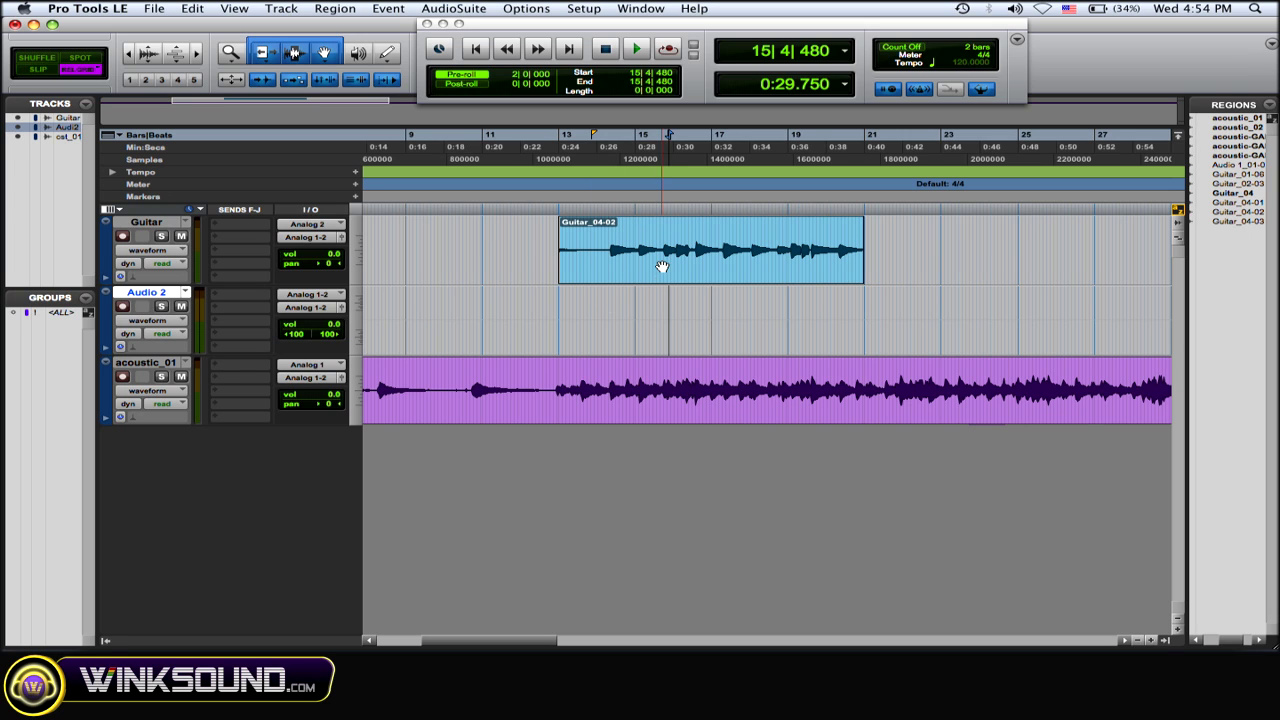
Open Match Criteria from the Guitar_04-02 region's Matches menu.
right_click(662, 267)
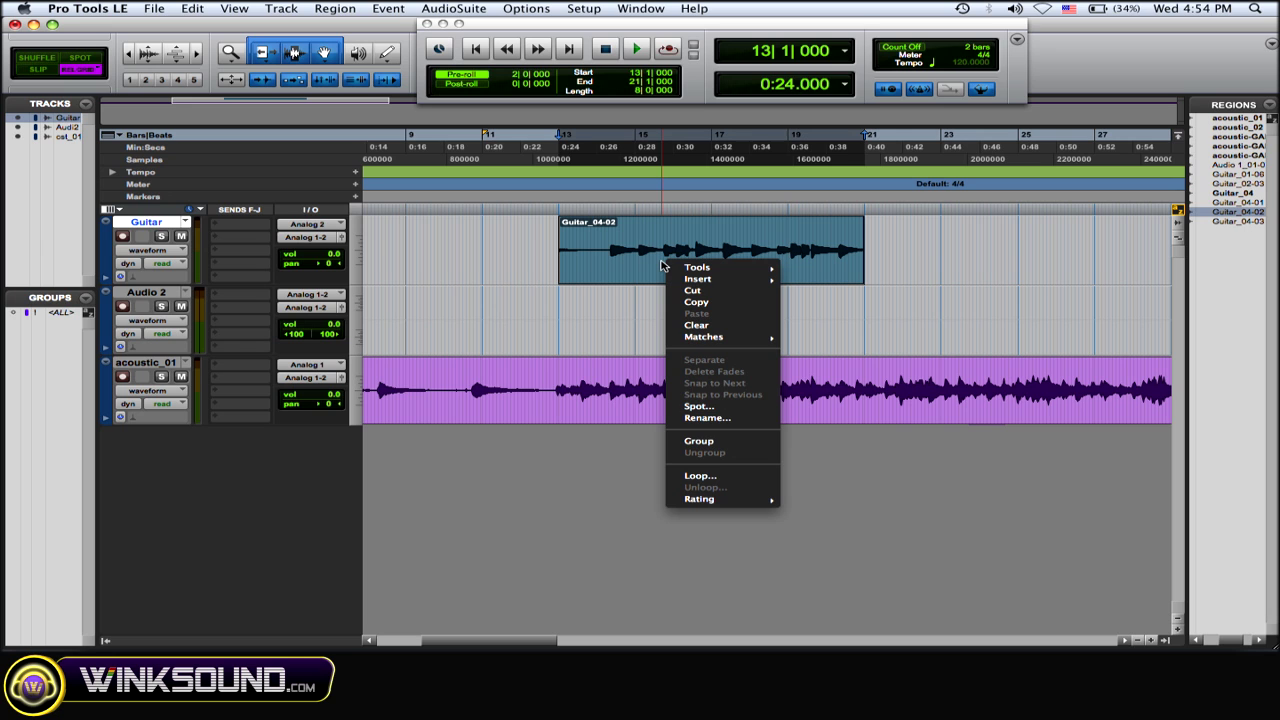
mouse_move(728, 338)
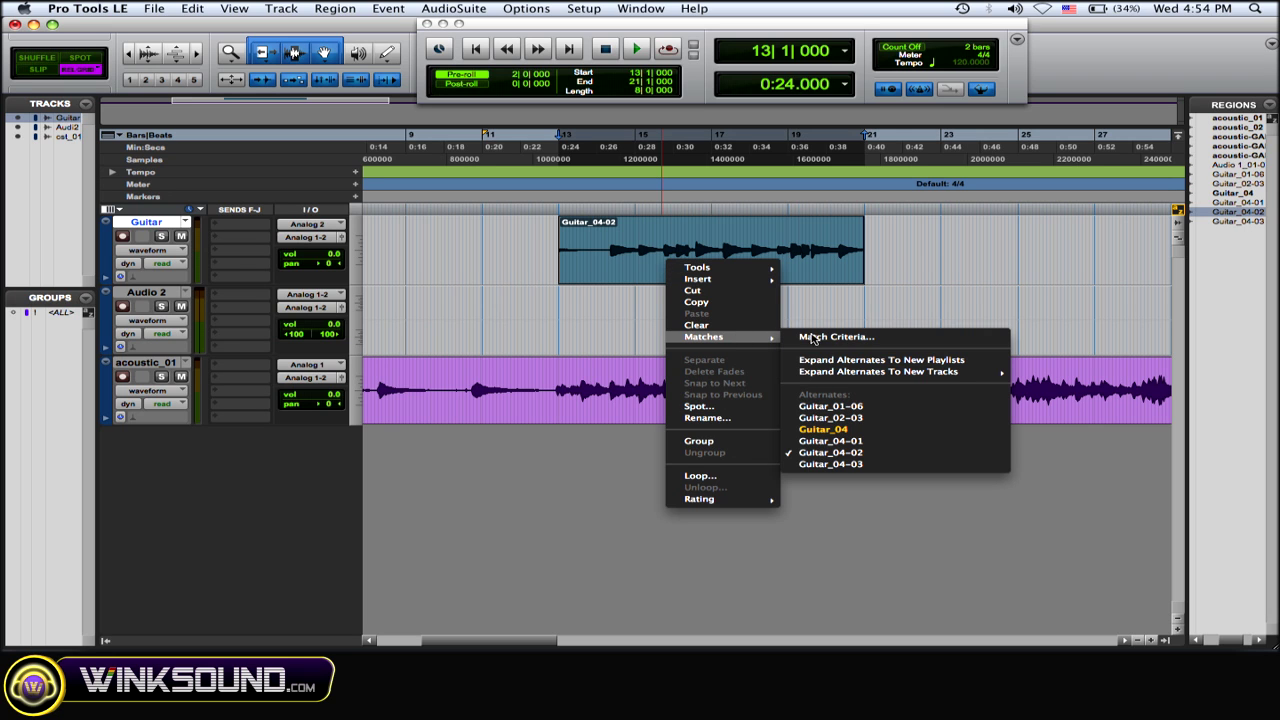
left_click(855, 341)
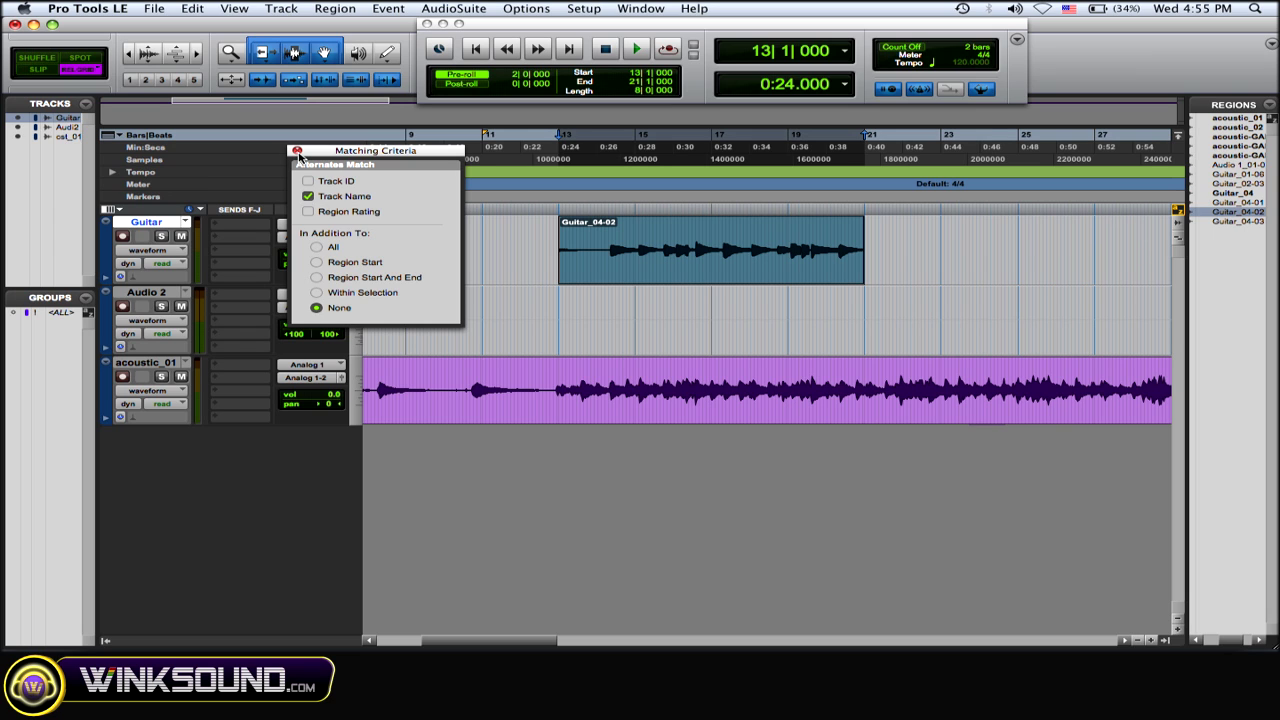
Close Matching Criteria and expand the Guitar alternates onto new playlists Guitar.01 to Guitar.07.
left_click(297, 152)
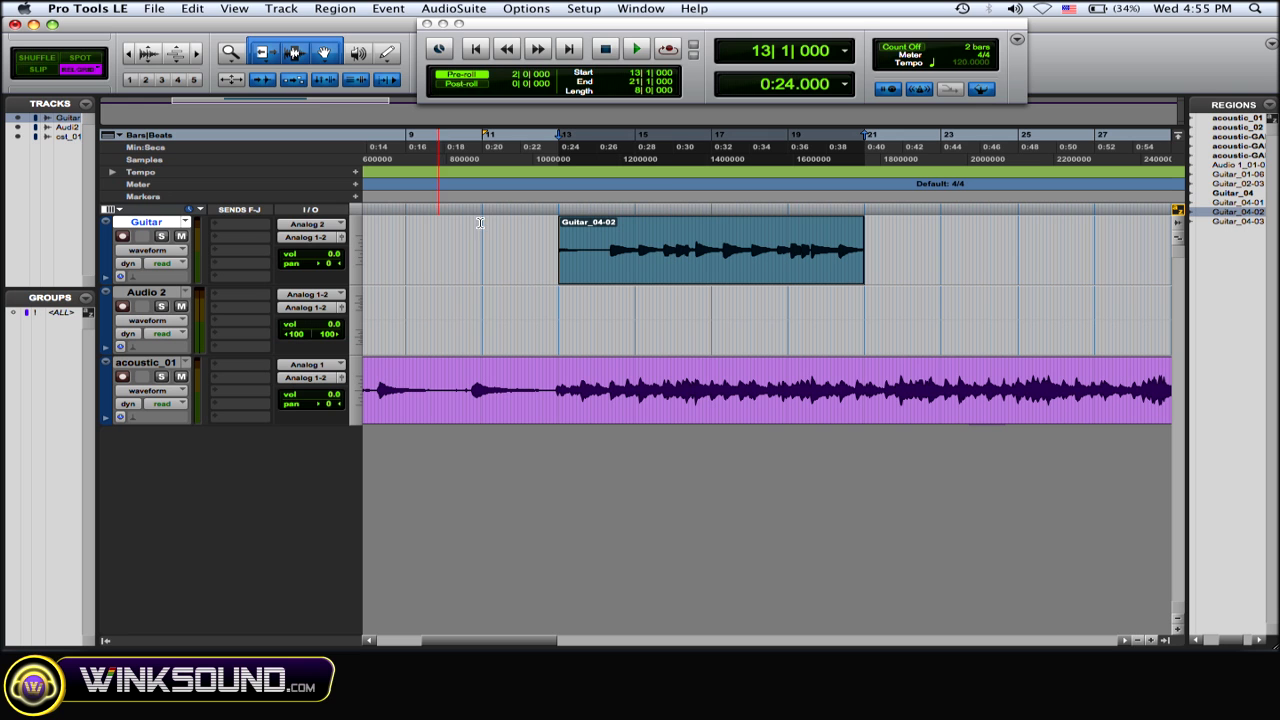
right_click(665, 271)
mouse_move(729, 344)
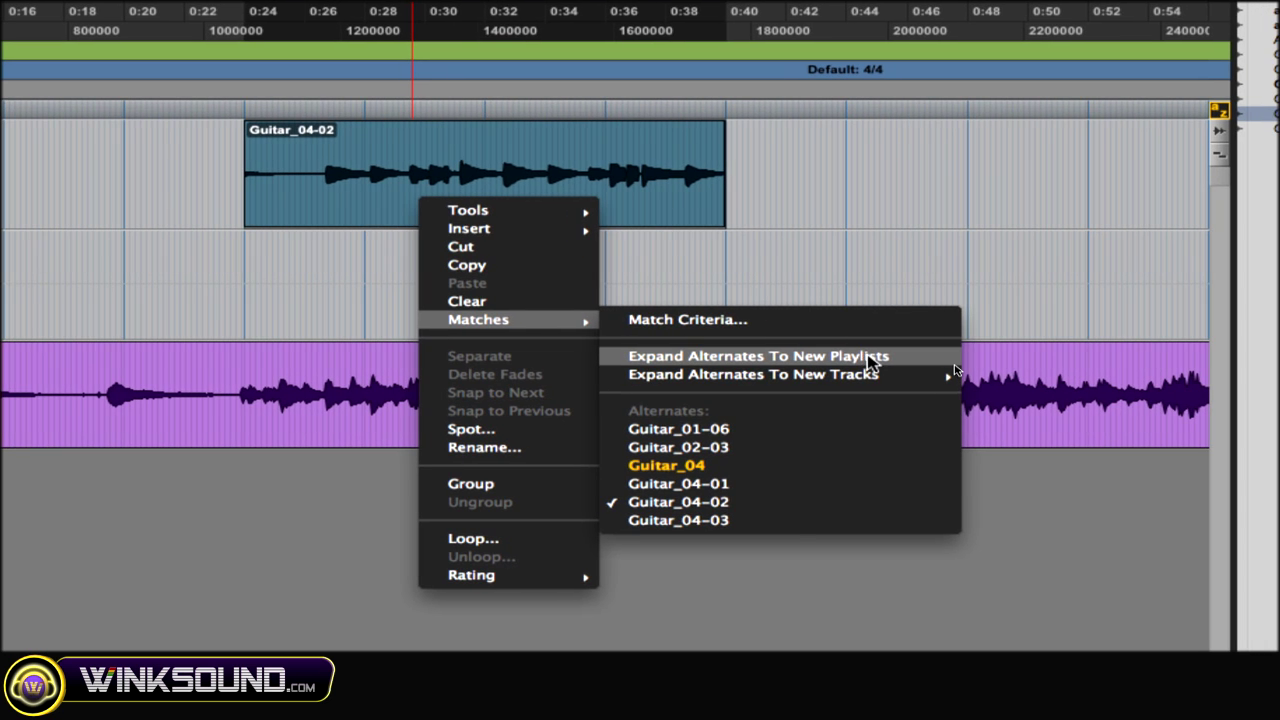
left_click(868, 358)
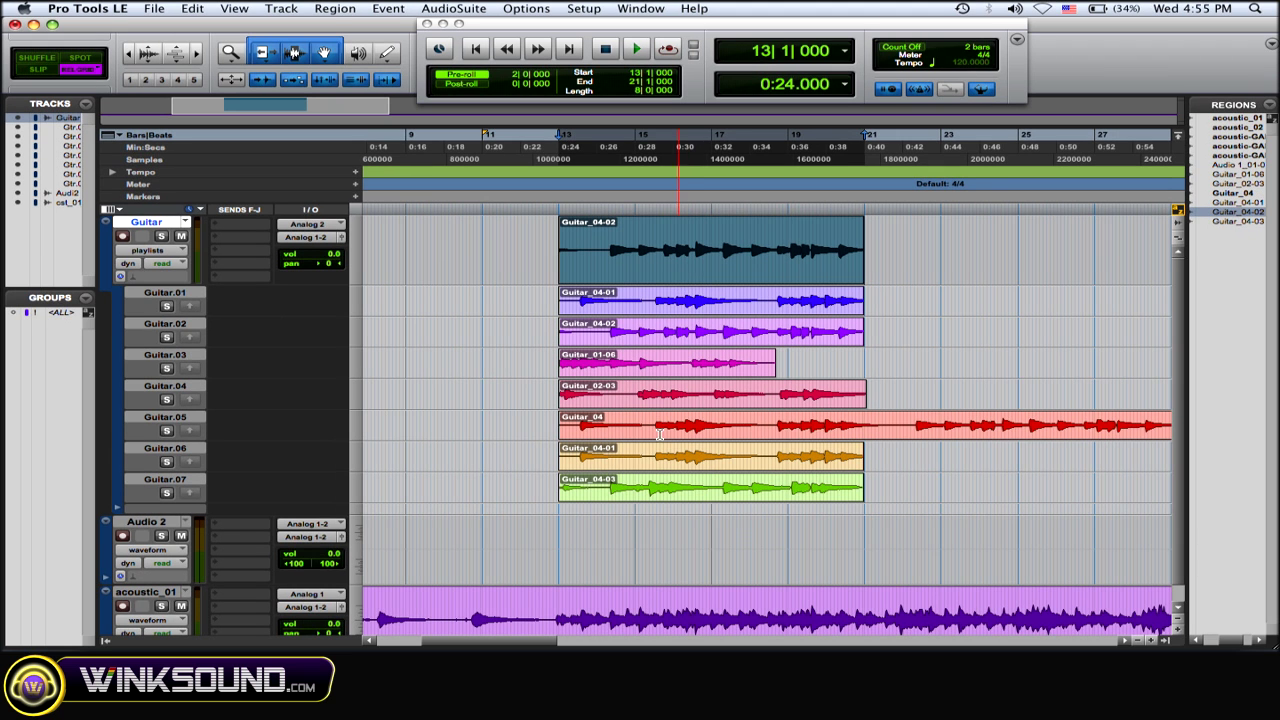